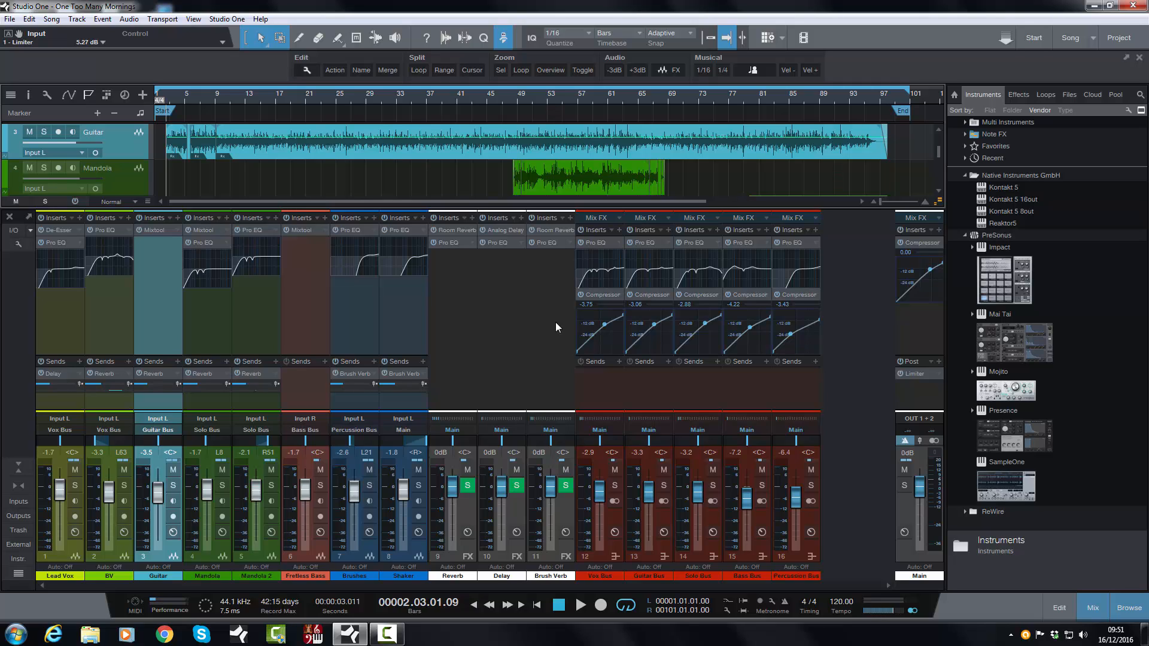
Play the song from the start and lower the Percussion Bus level to -7.3 dB during playback
key("space")
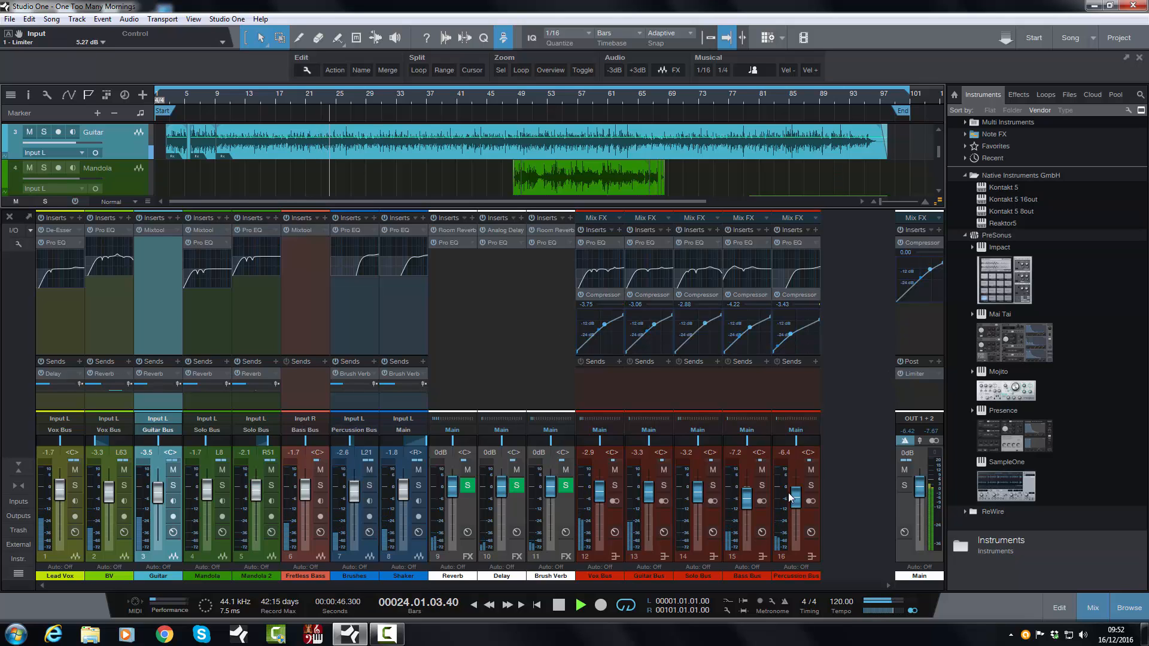
left_click_drag(798, 504, 798, 503)
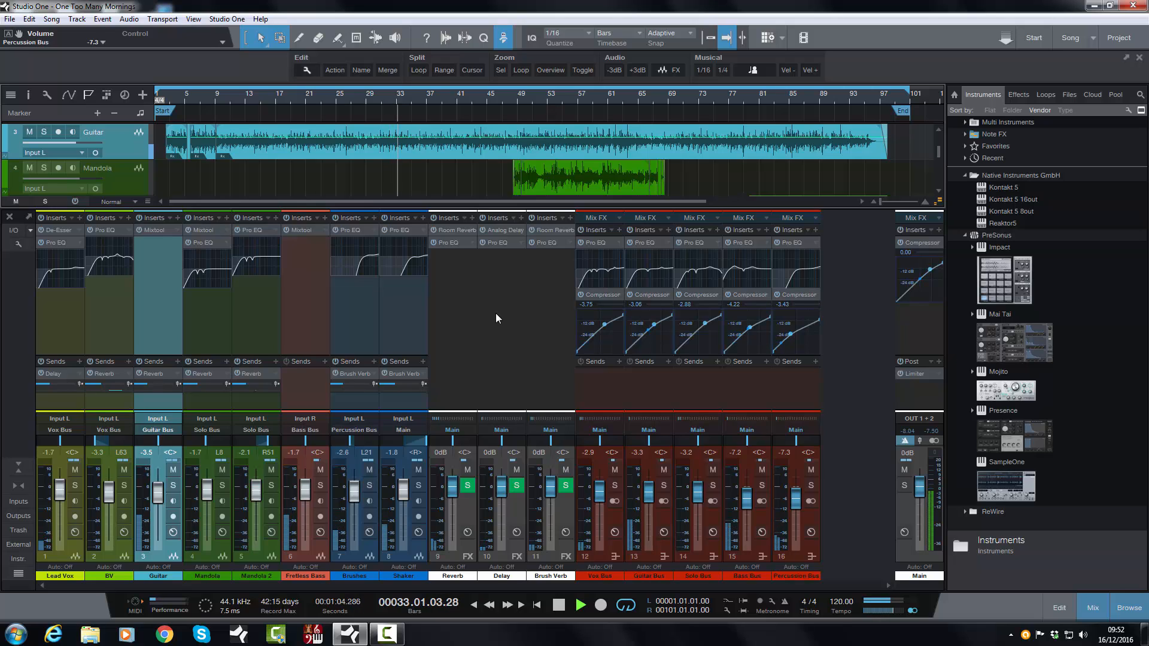
key("space")
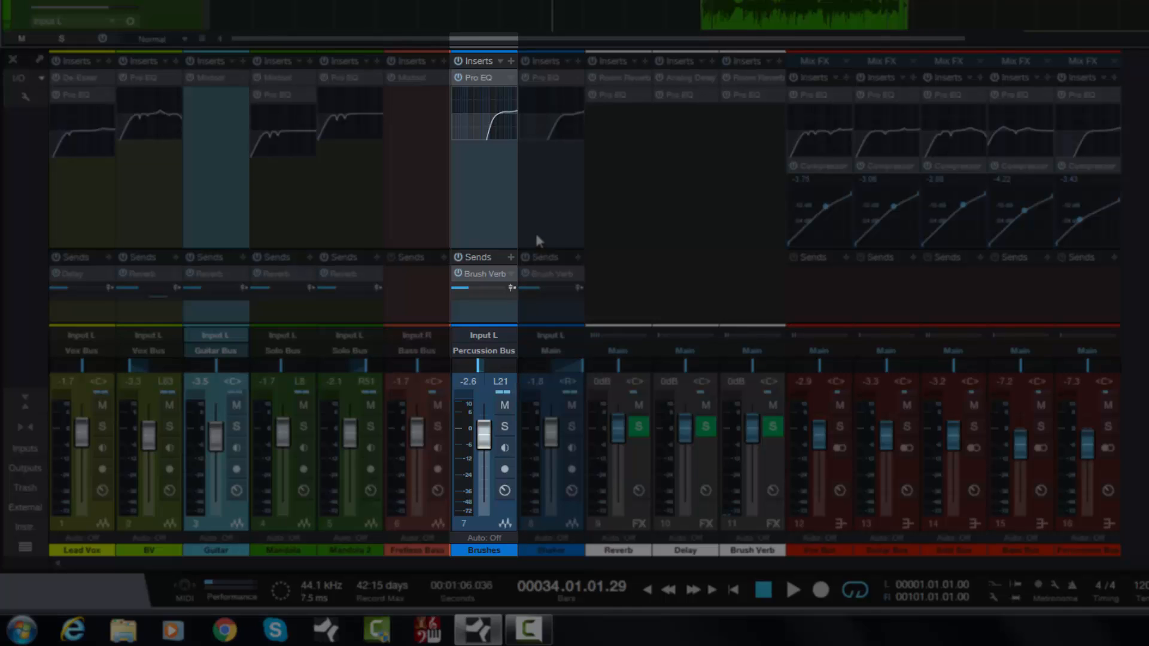
Solo the Brushes and Shaker channels and audition them while reviewing the Room Reverb settings on the Brush Verb channel
left_click(504, 427)
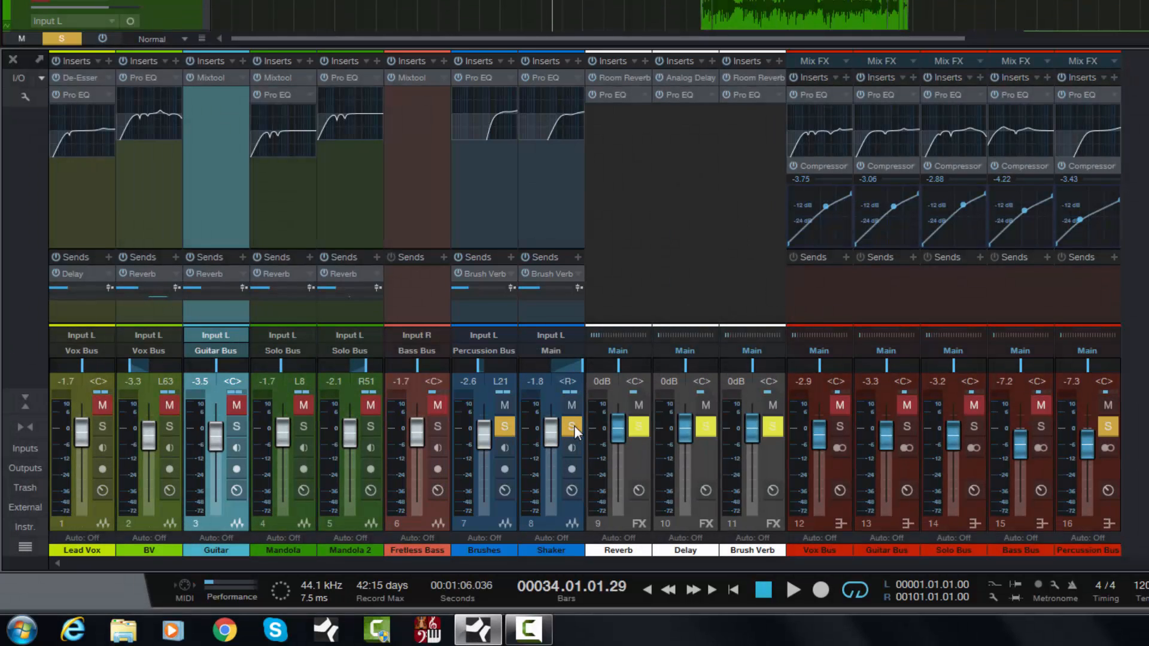
left_click(572, 426)
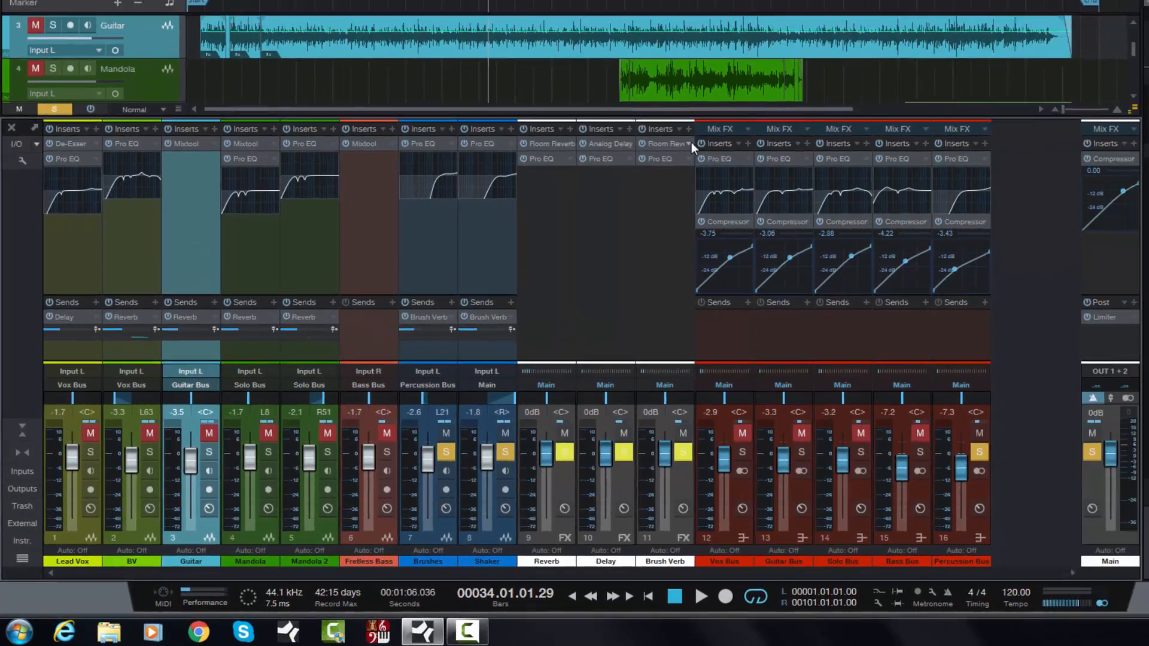
right_click(778, 76)
left_click(624, 207)
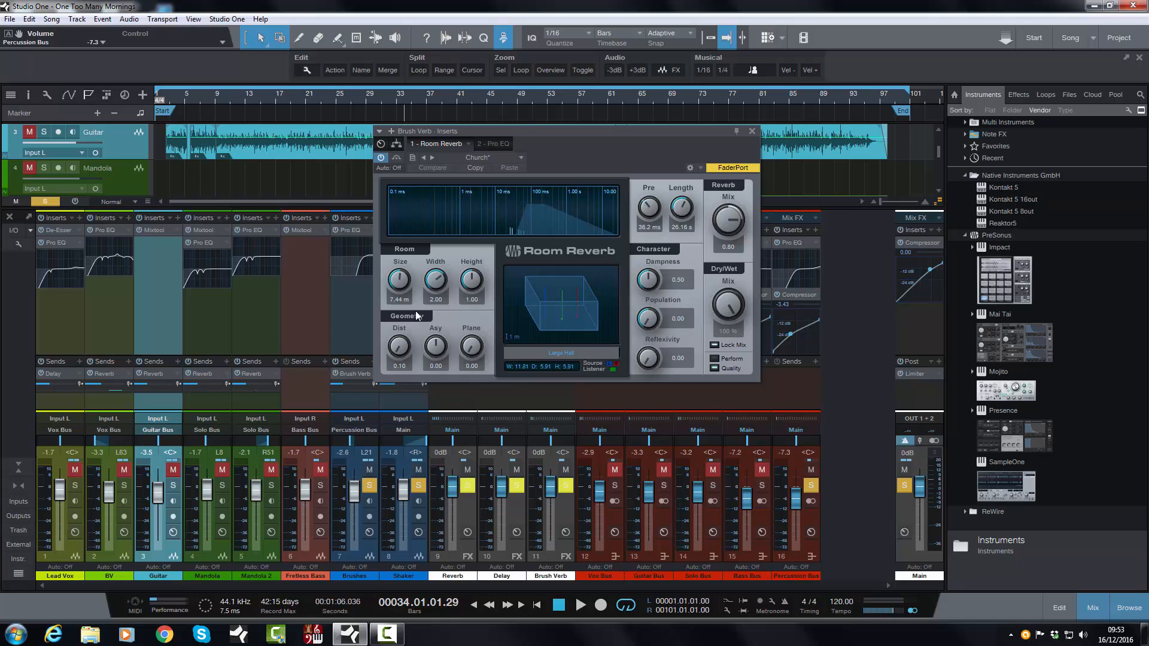
key("space")
left_click(753, 130)
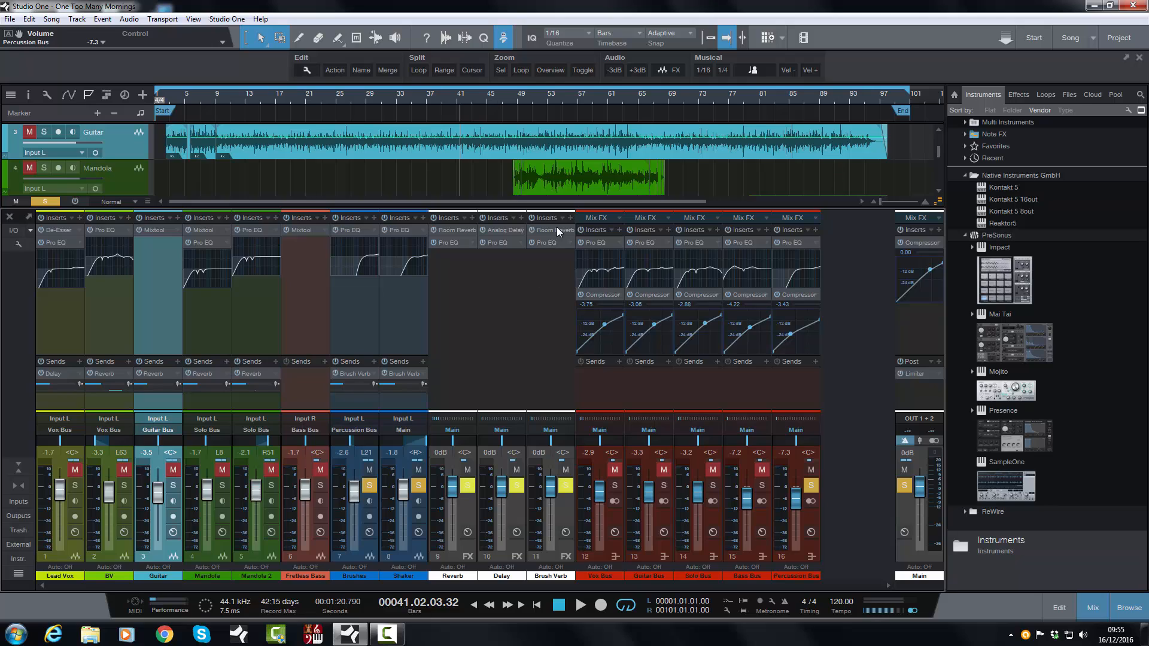
Raise the low-cut frequency of the Pro EQ on the Brush Verb channel to 326 Hz
left_click(570, 242)
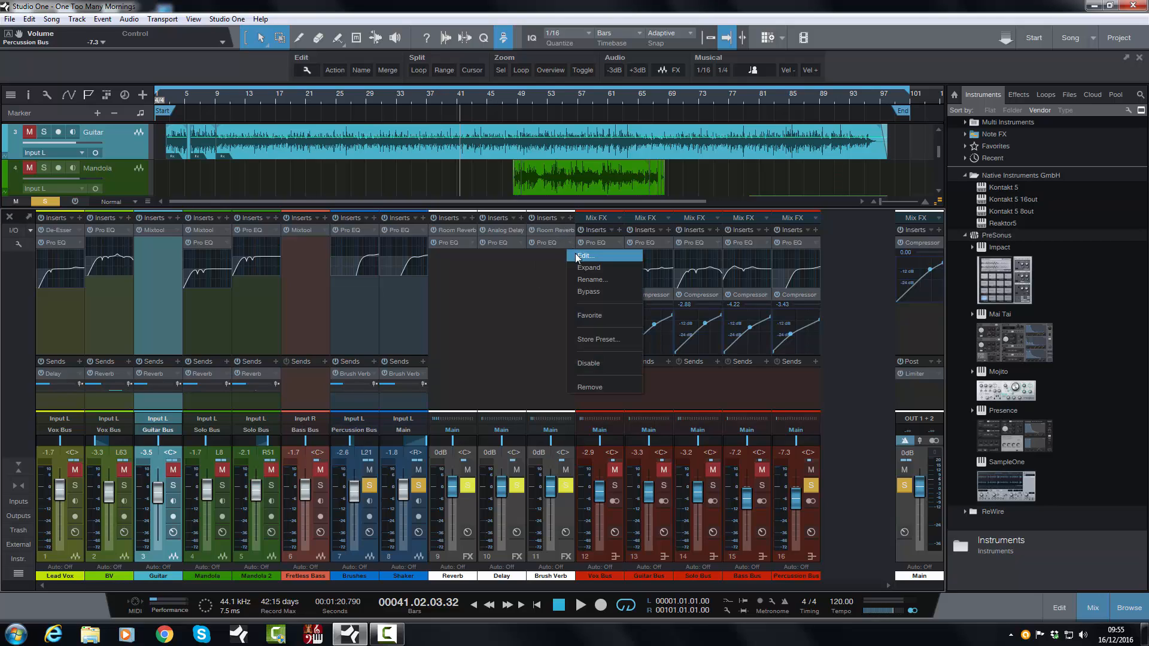
left_click(599, 256)
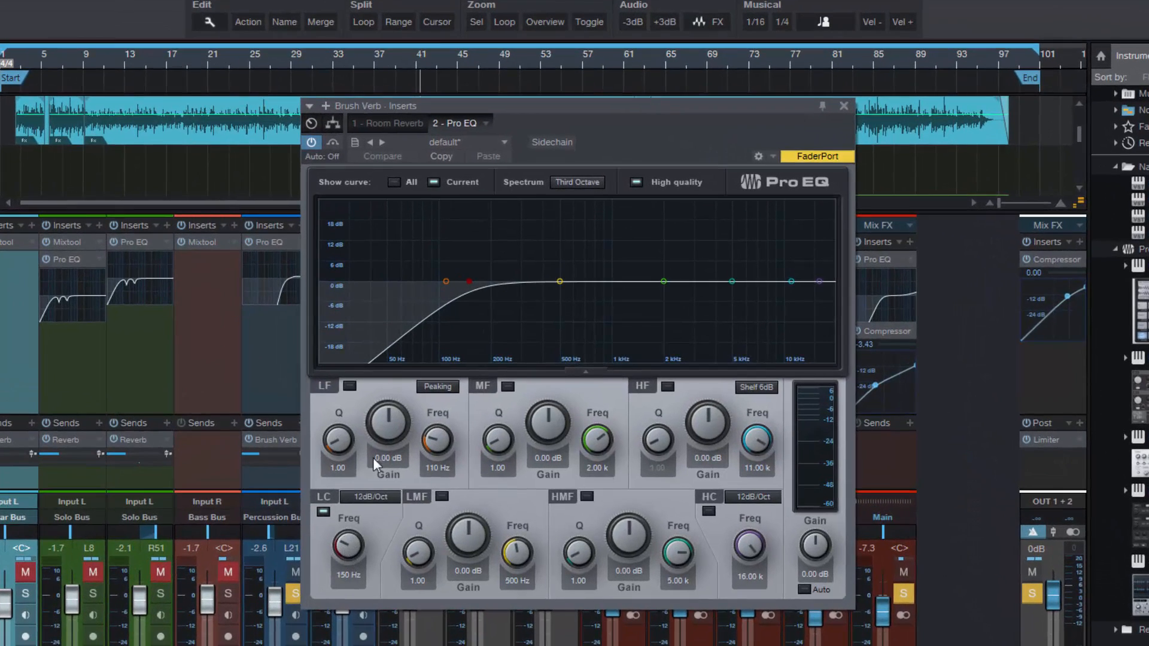
scroll(345, 546, "up", 10)
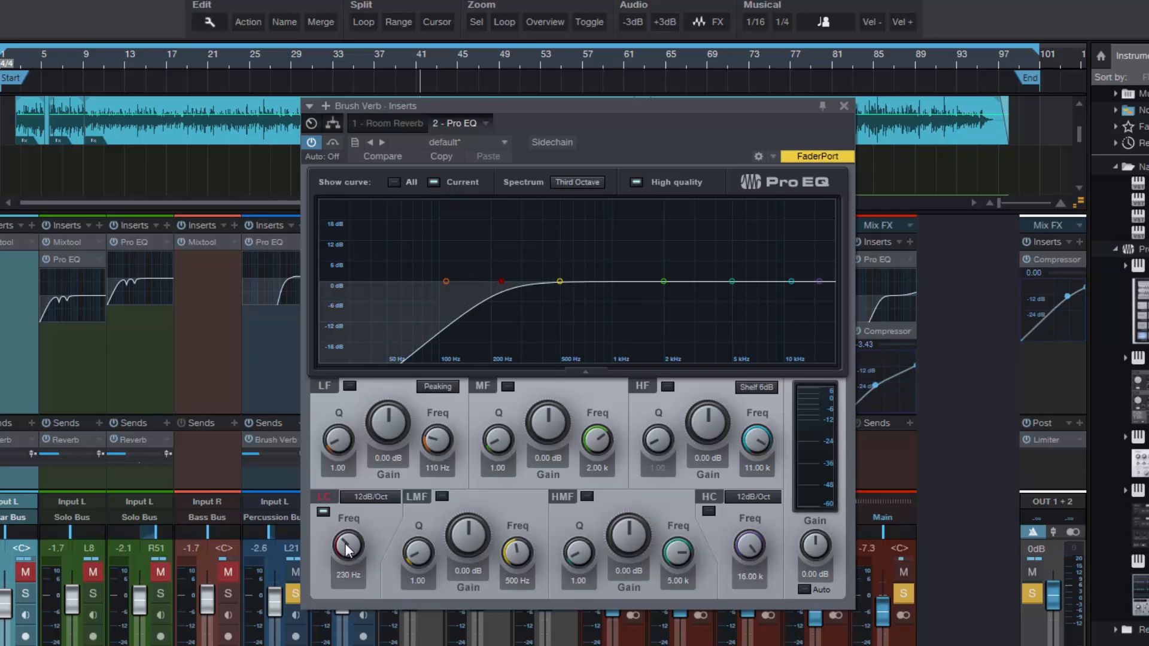
scroll(346, 547, "up", 1)
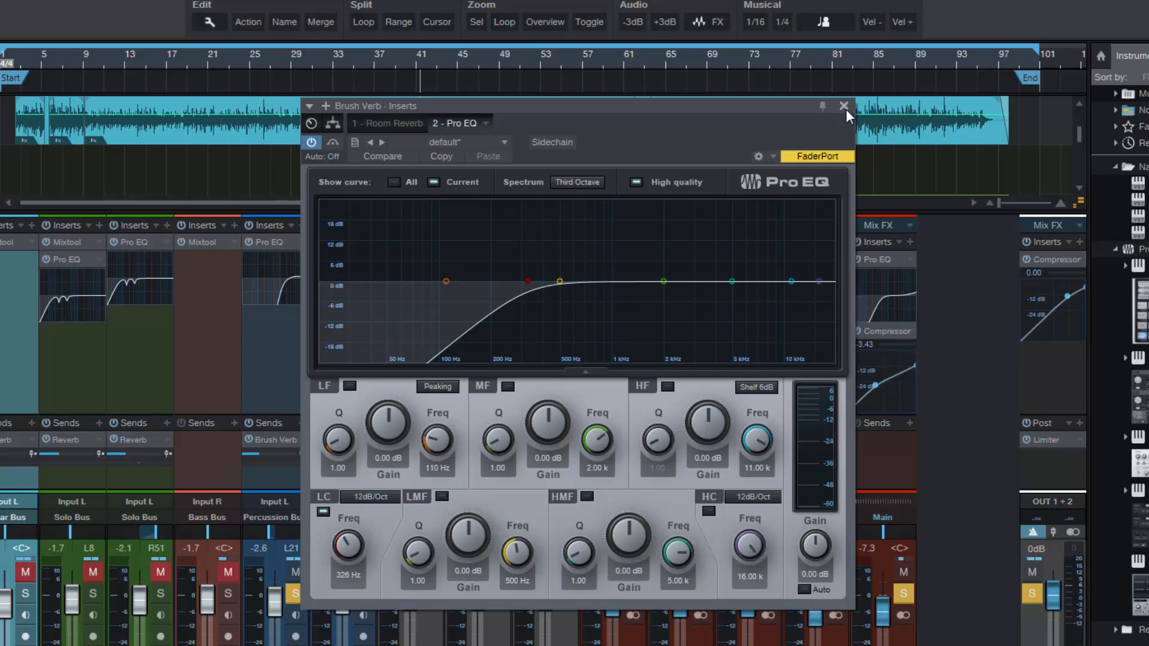
Compare the soloed percussion reverb with the Brush Verb EQ's low cut off and on during playback, leaving the low cut enabled
left_click(324, 512)
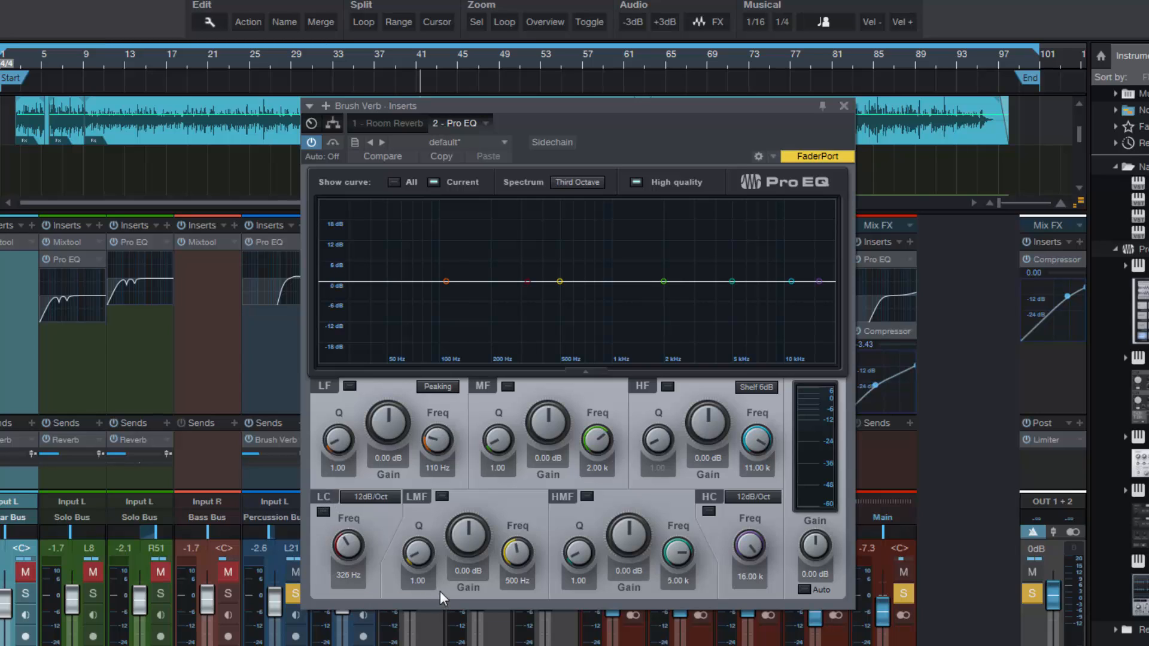
key("space")
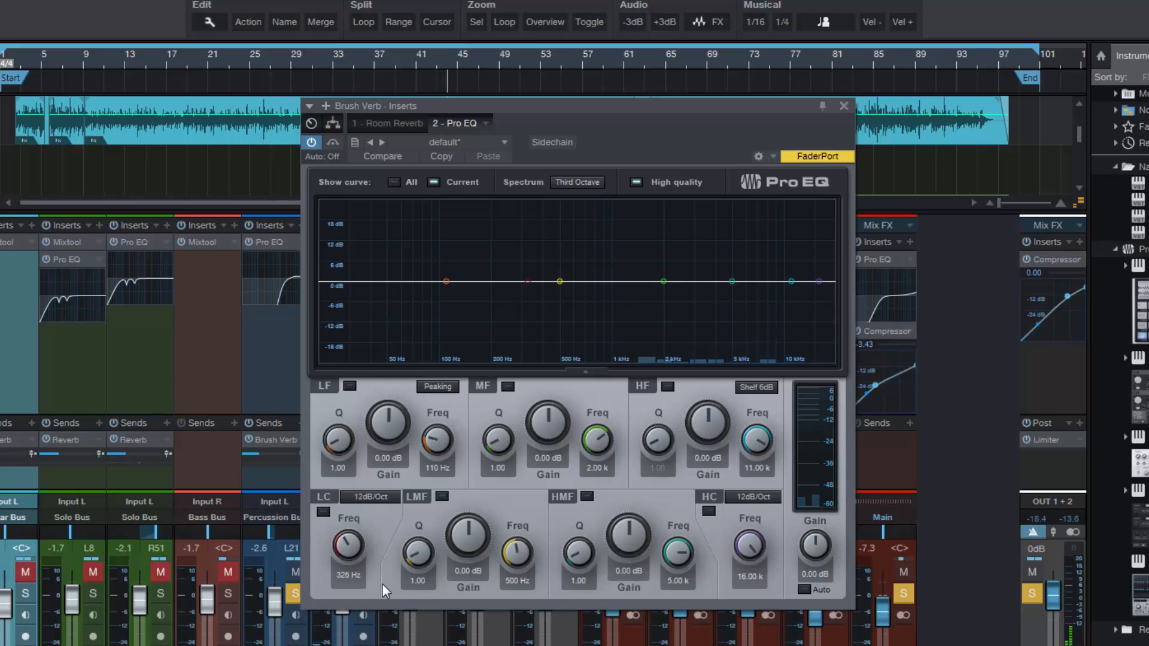
left_click(323, 512)
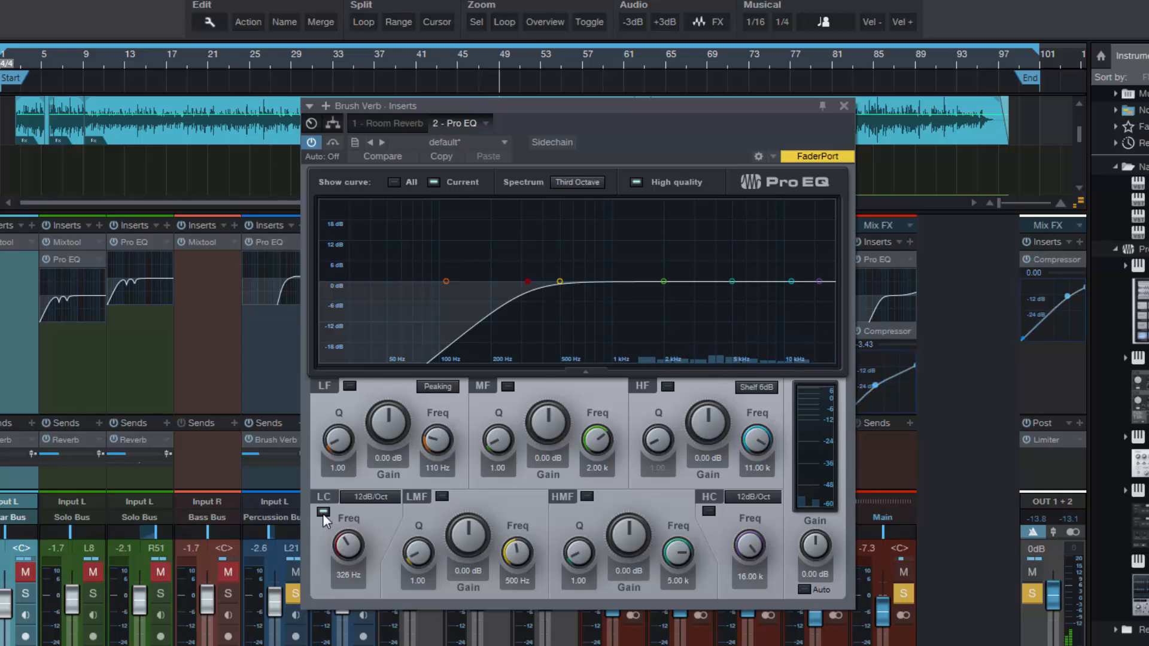
left_click(322, 512)
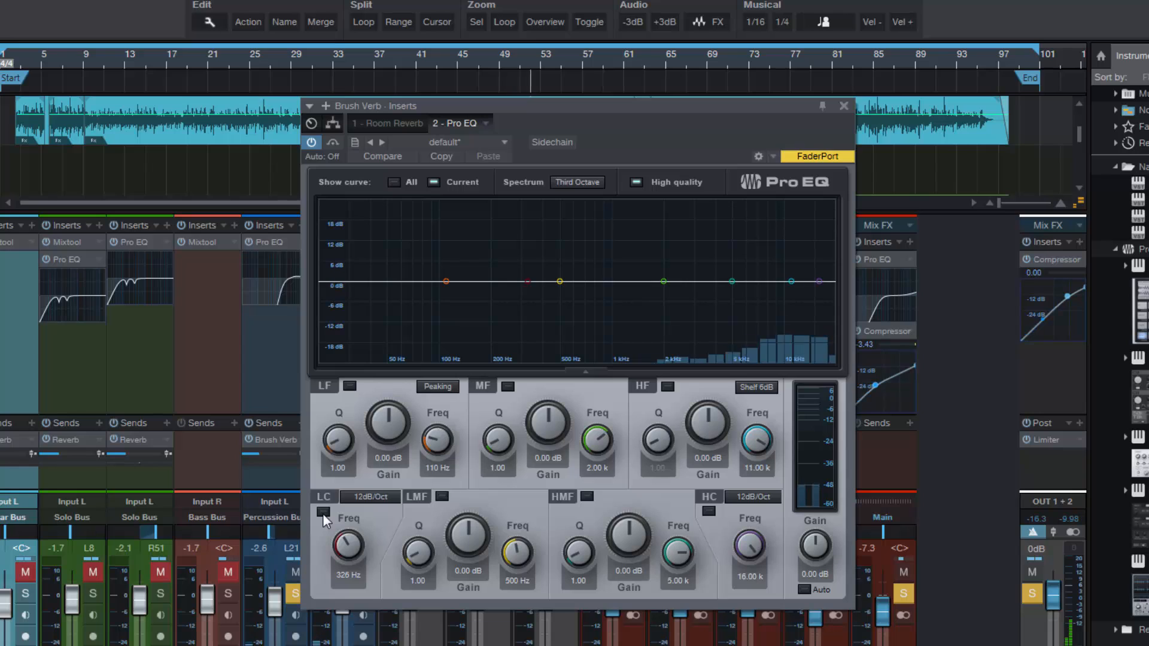
left_click(323, 513)
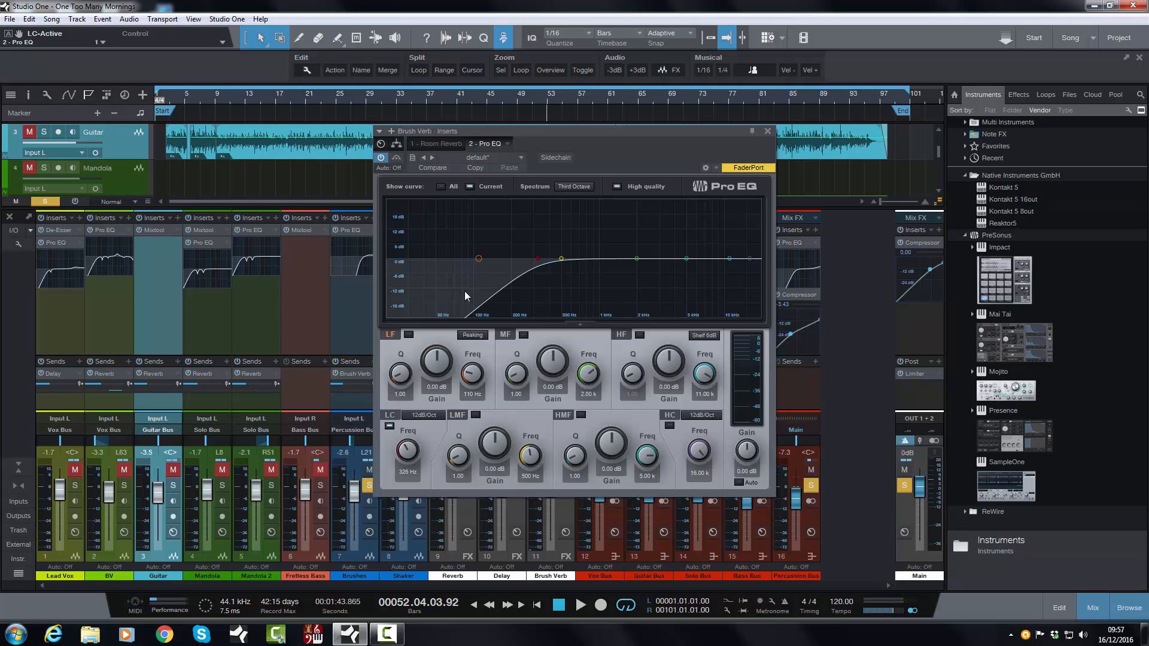
left_click(767, 132)
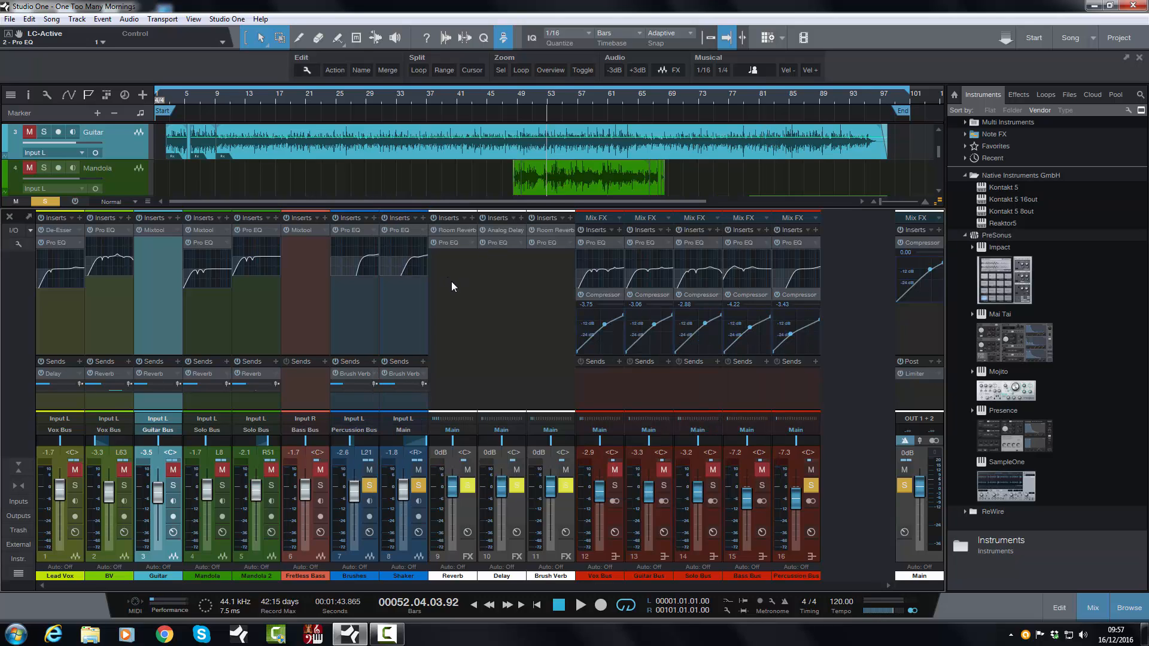
Review the Room Reverb settings on the Reverb channel and check which channels feed it
left_click(472, 231)
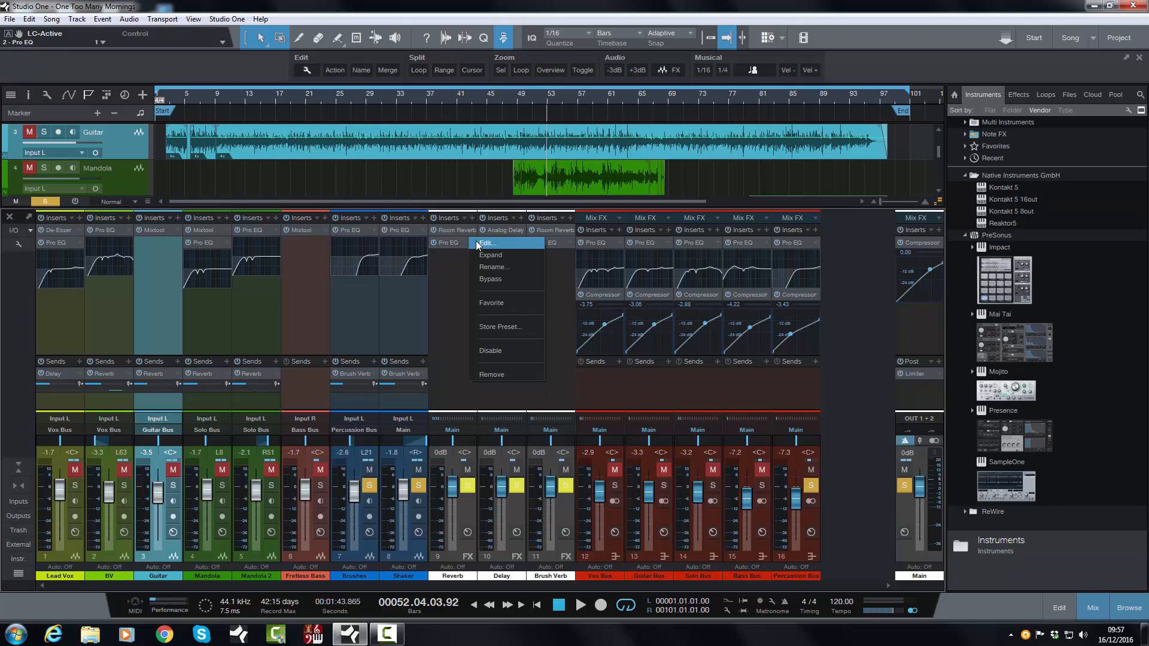
left_click(475, 243)
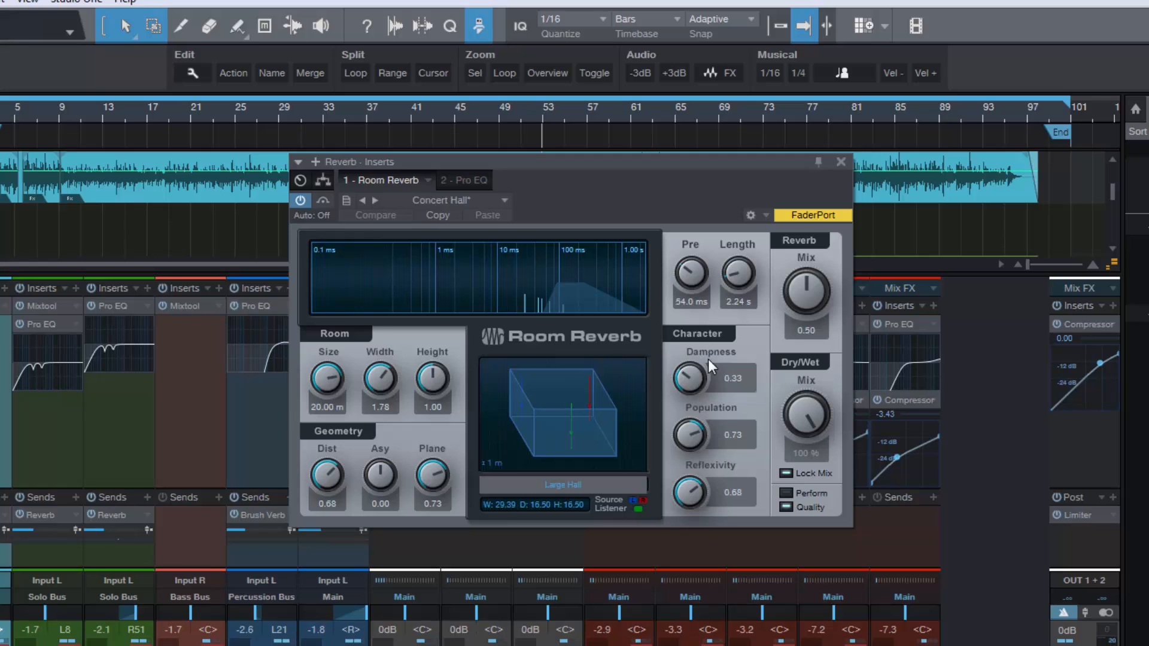
left_click(841, 162)
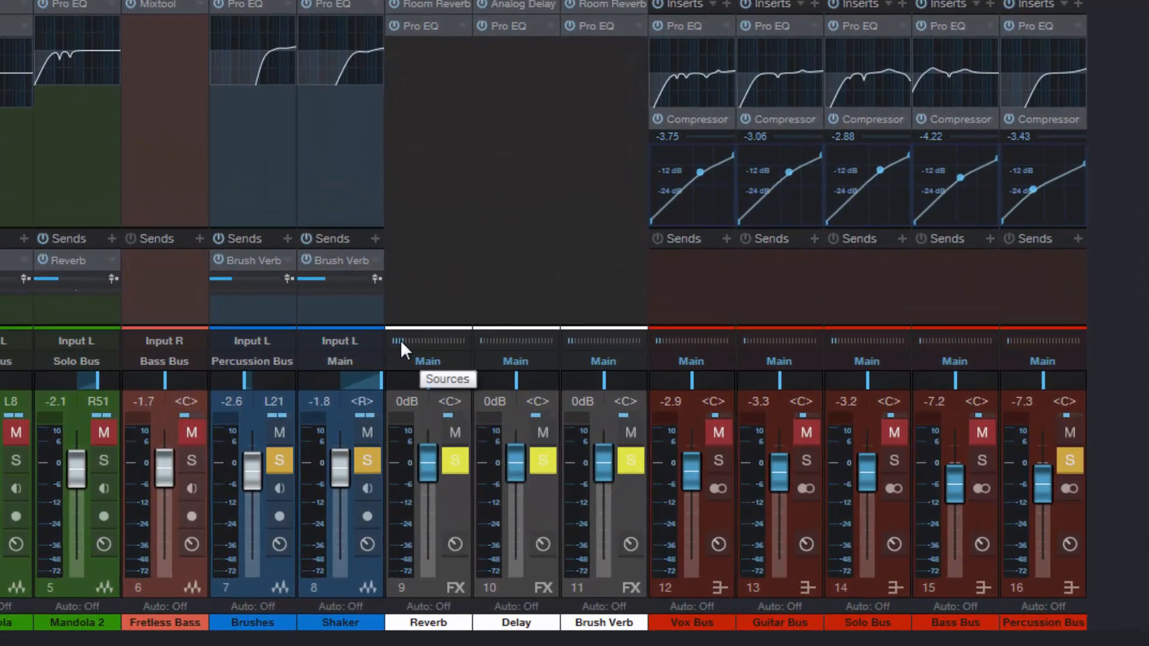
left_click(401, 340)
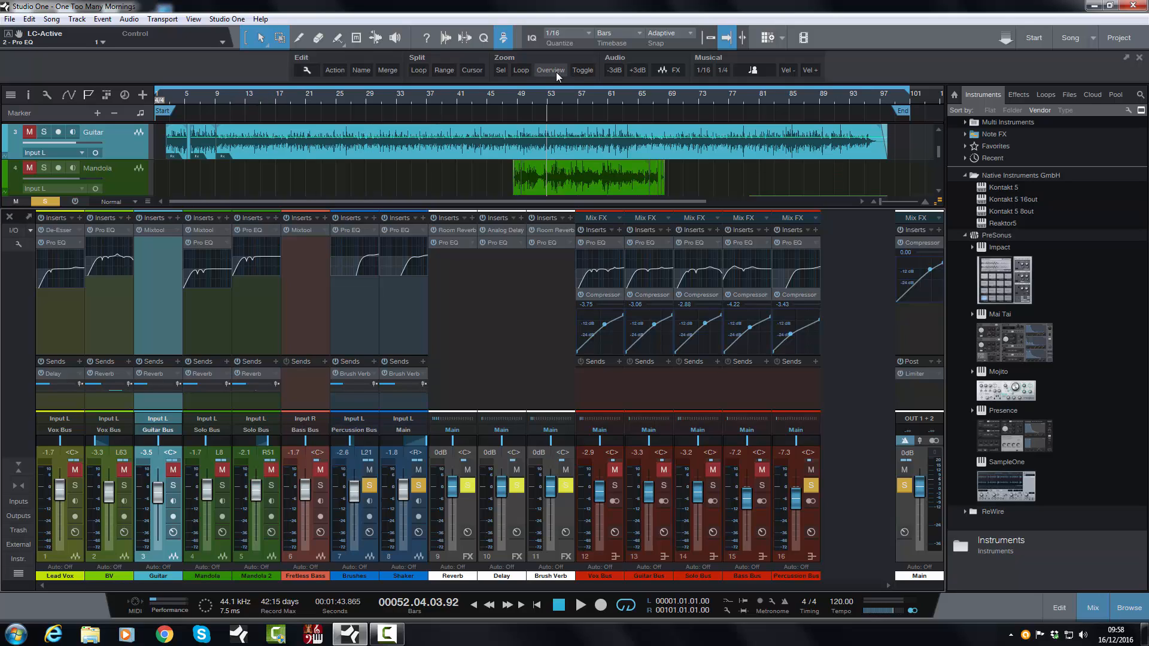
Play from bar 45 and unsolo the Brushes and Shaker channels to hear the full mix
left_click(488, 99)
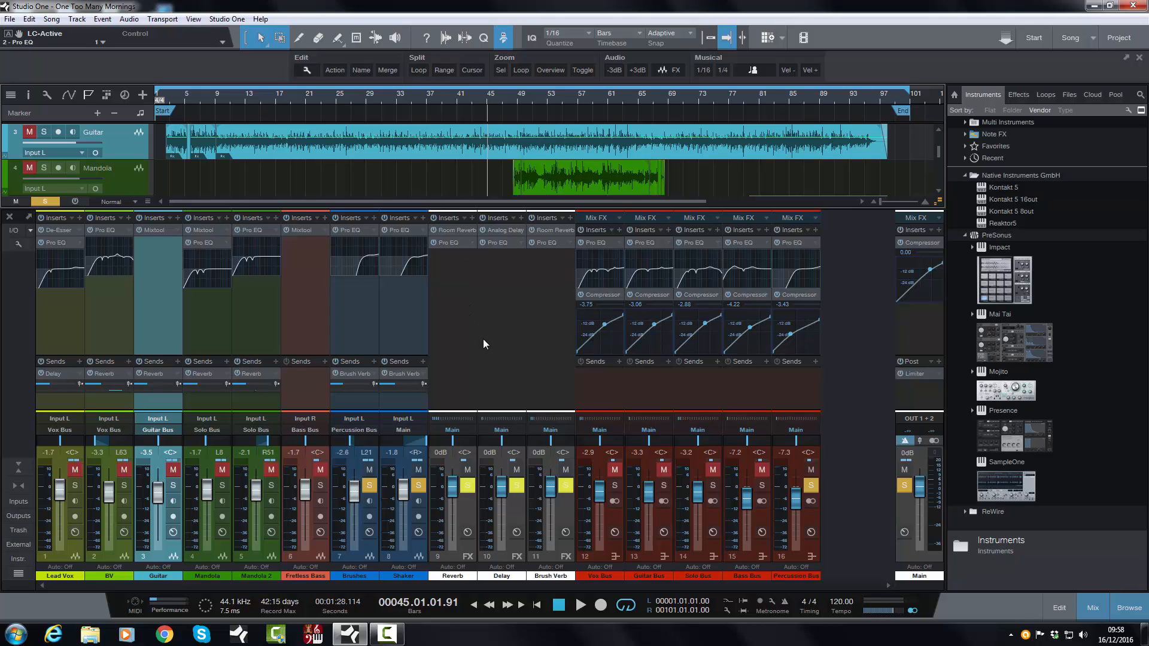
key("space")
left_click(371, 486)
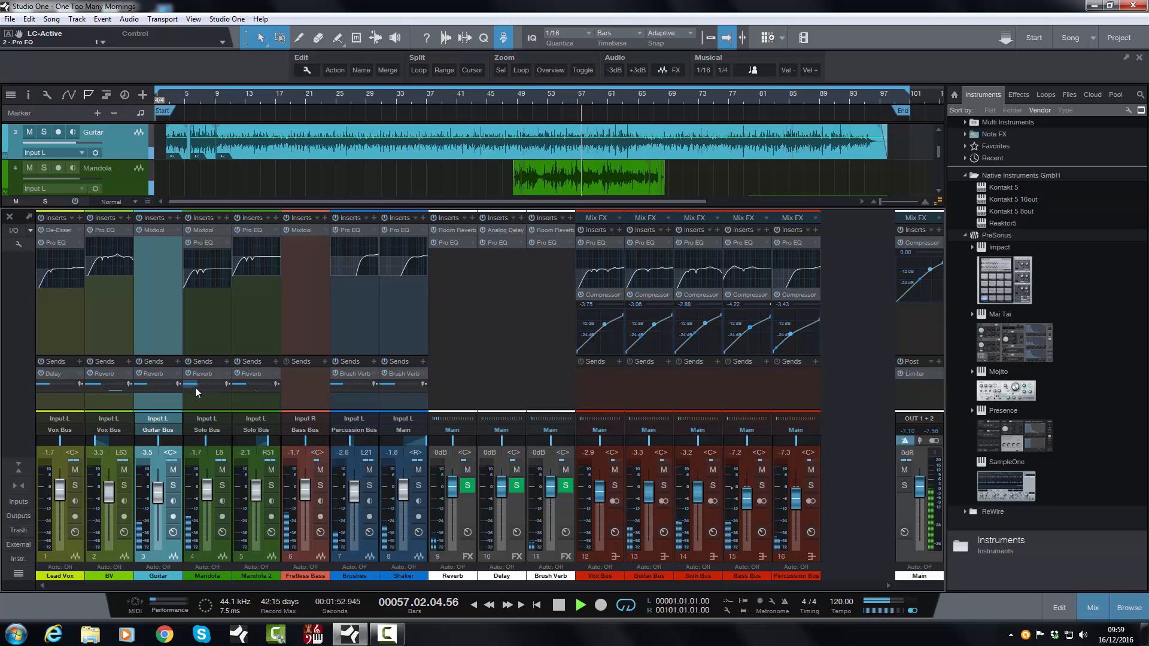
Set the reverb send levels to -23.7 dB on Mandola and -24.8 dB on Mandola 2 during playback, and return to bar 45
mouse_move(196, 386)
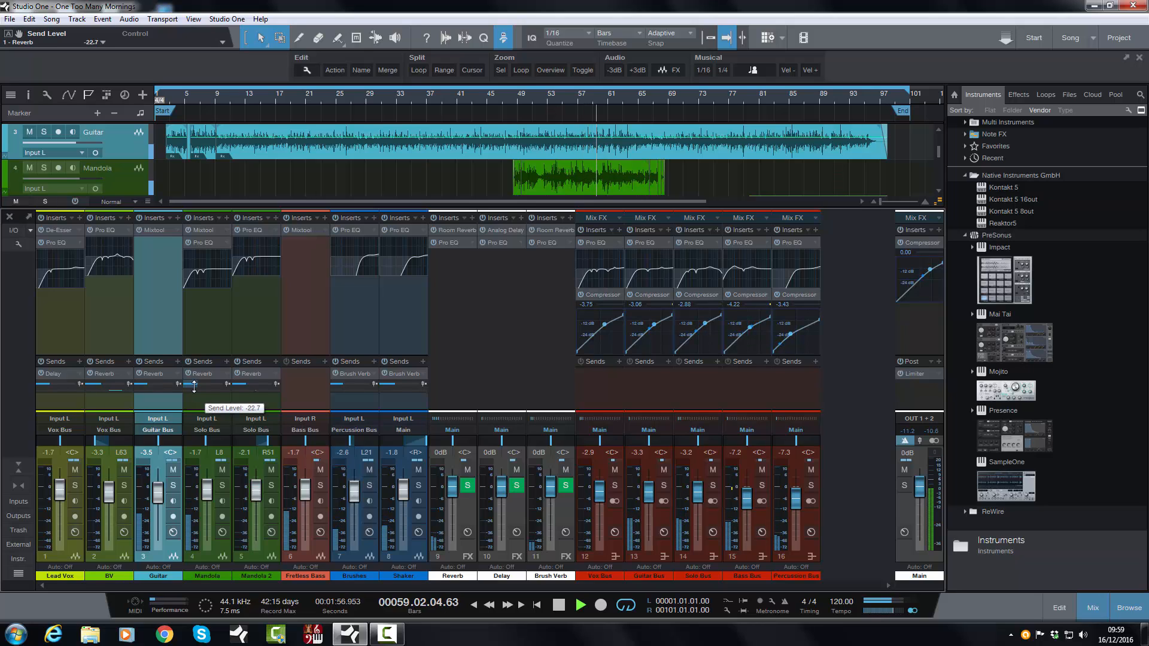
left_click_drag(194, 387, 193, 386)
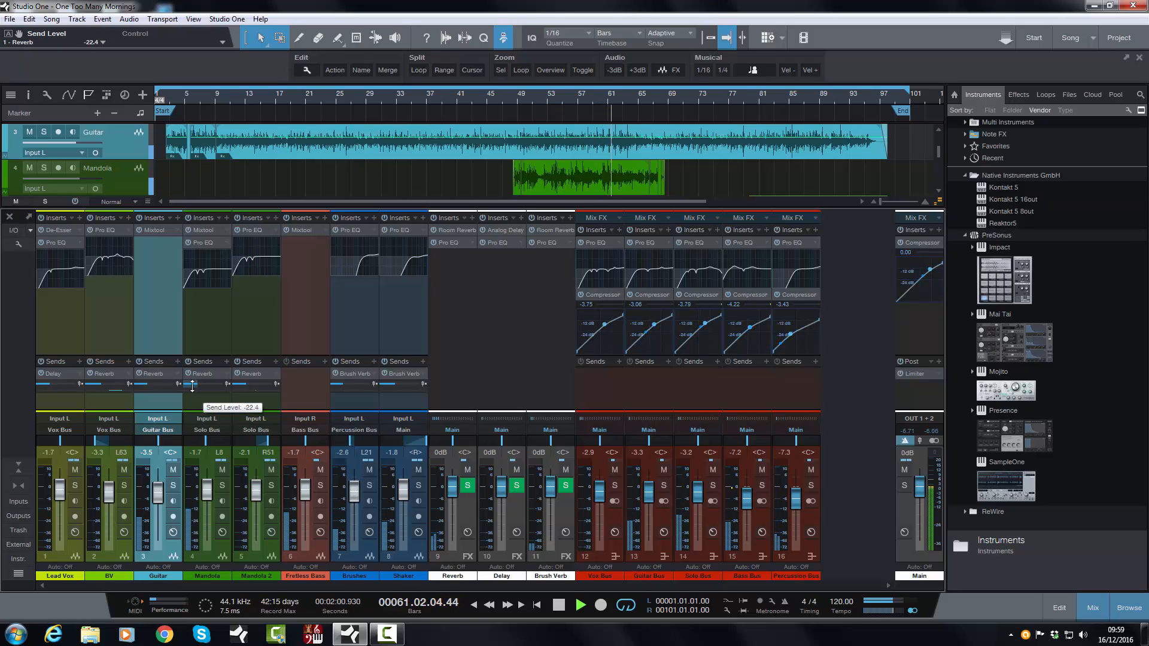
left_click_drag(199, 384, 197, 384)
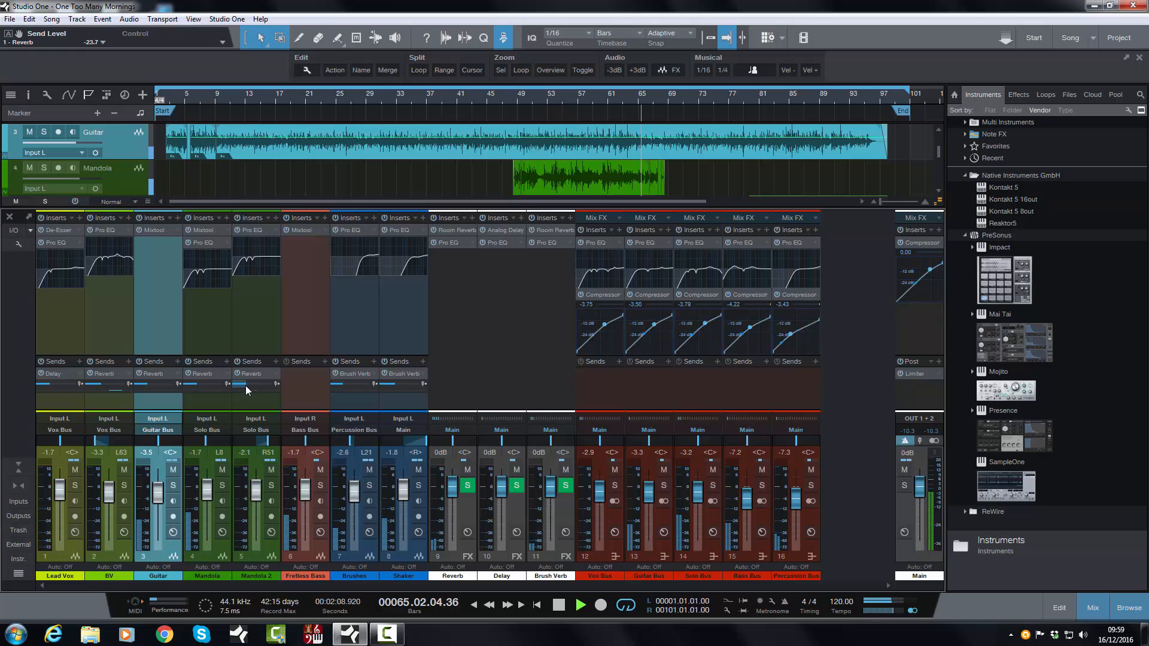
mouse_move(245, 385)
left_click_drag(246, 386, 244, 386)
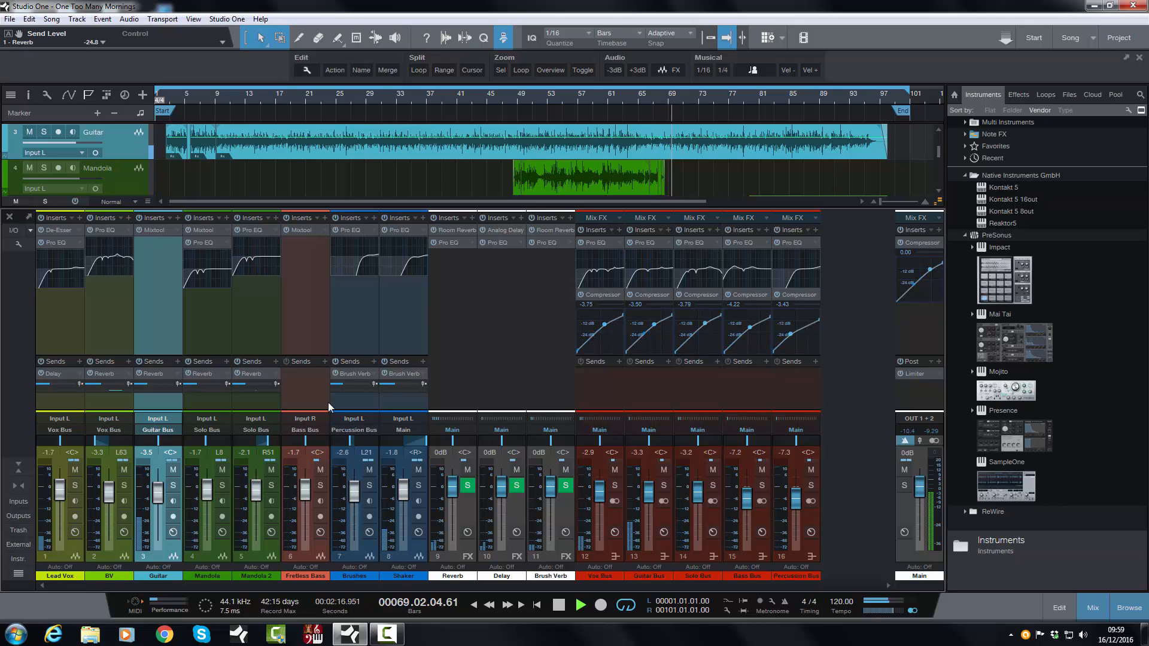
key("space")
key("KP_0")
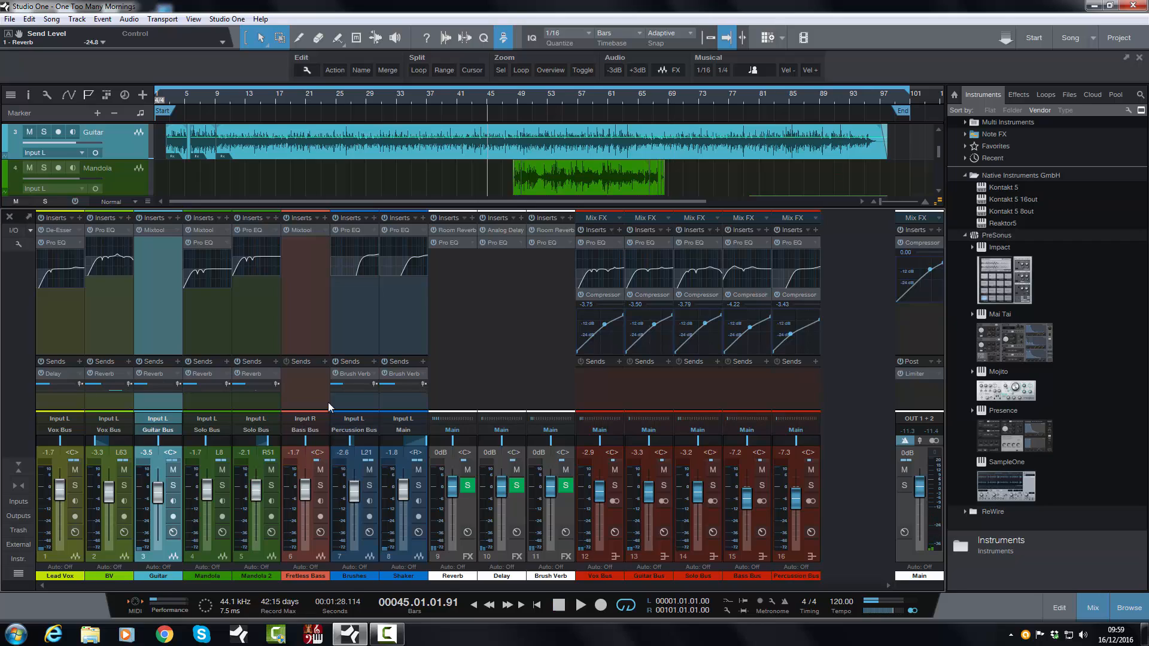